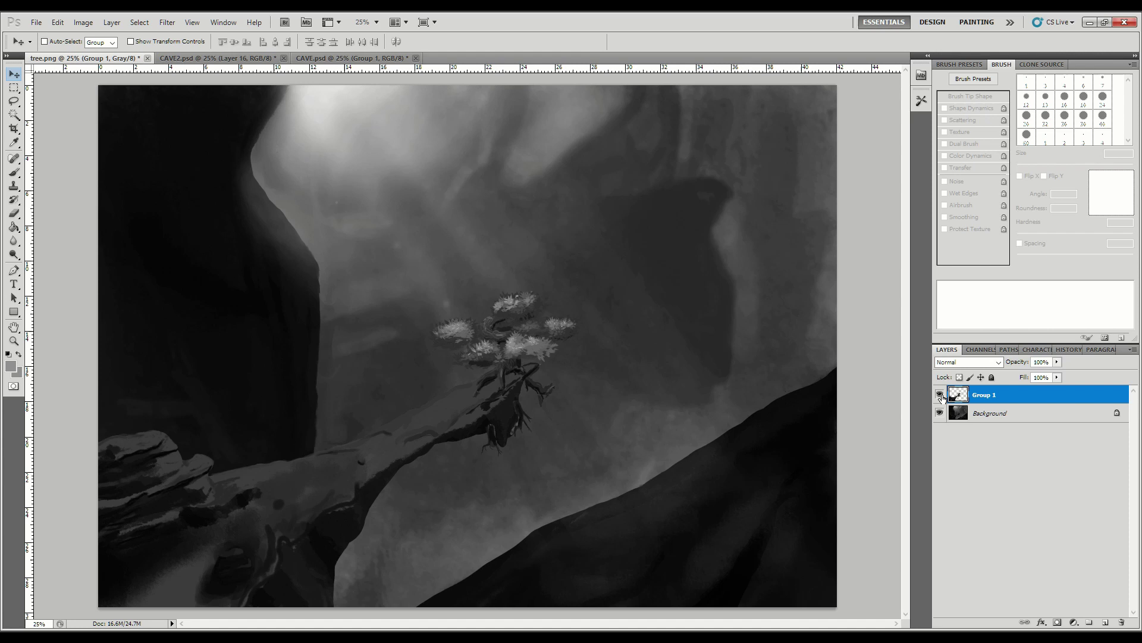
Step: Lock transparent pixels on Group 1 and paint the tree and trunk pure white
left_click(940, 395)
left_click(940, 395)
left_click(940, 395)
left_click(940, 395)
left_click(959, 377)
key("i")
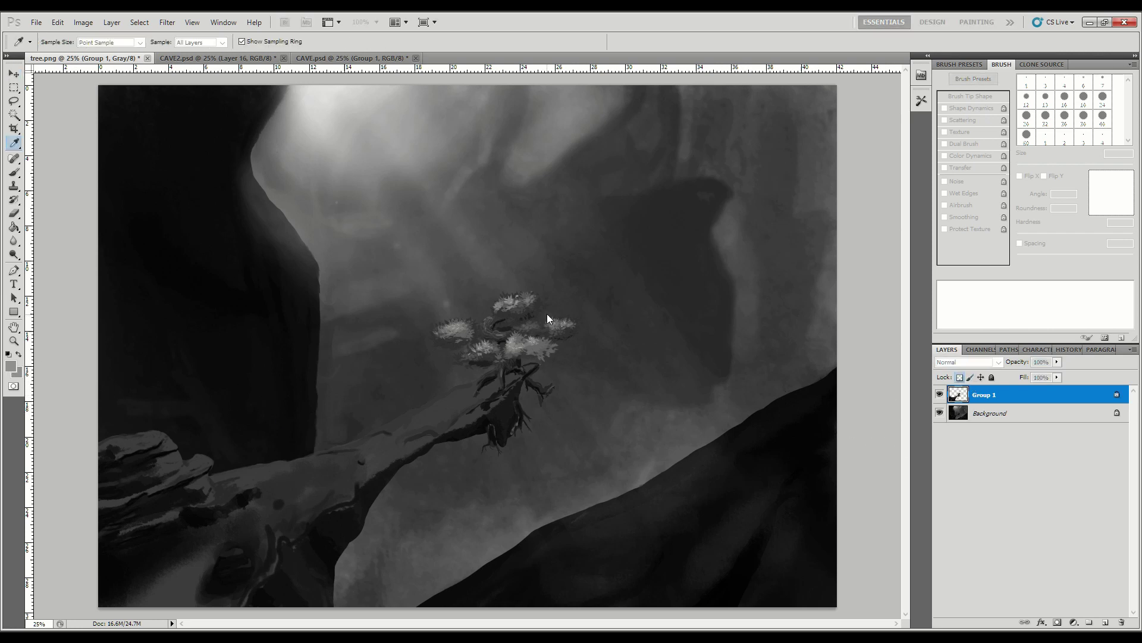
key("b")
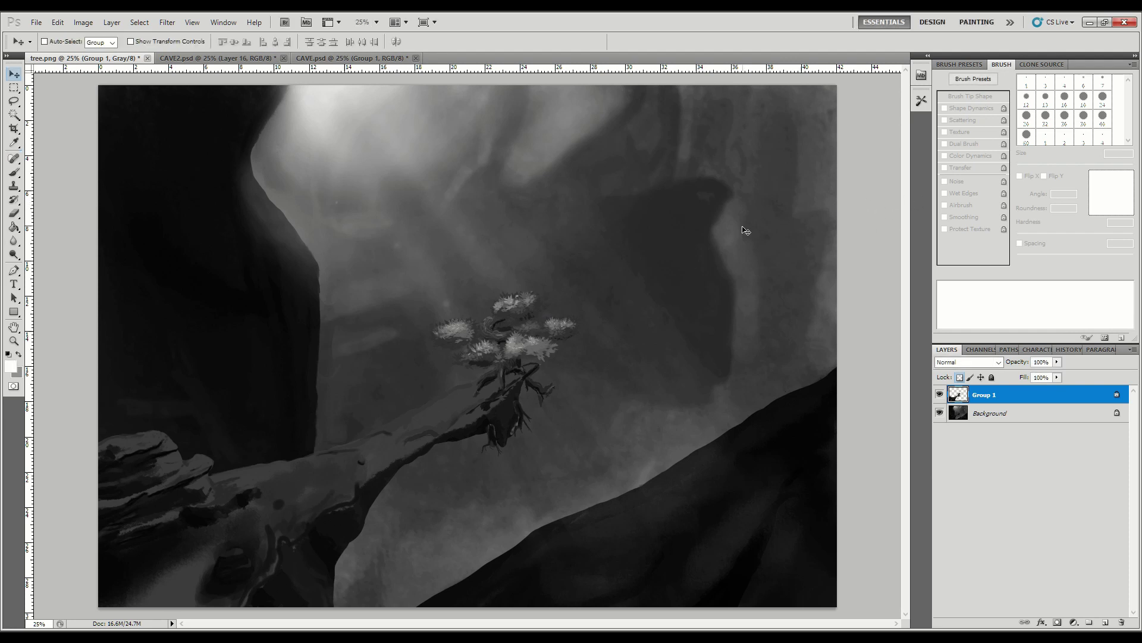
mouse_move(457, 429)
left_mouse_down()
mouse_move(541, 344)
mouse_move(673, 393)
mouse_move(476, 454)
mouse_move(289, 490)
mouse_move(191, 492)
mouse_move(127, 556)
mouse_move(155, 589)
mouse_move(318, 598)
left_mouse_up()
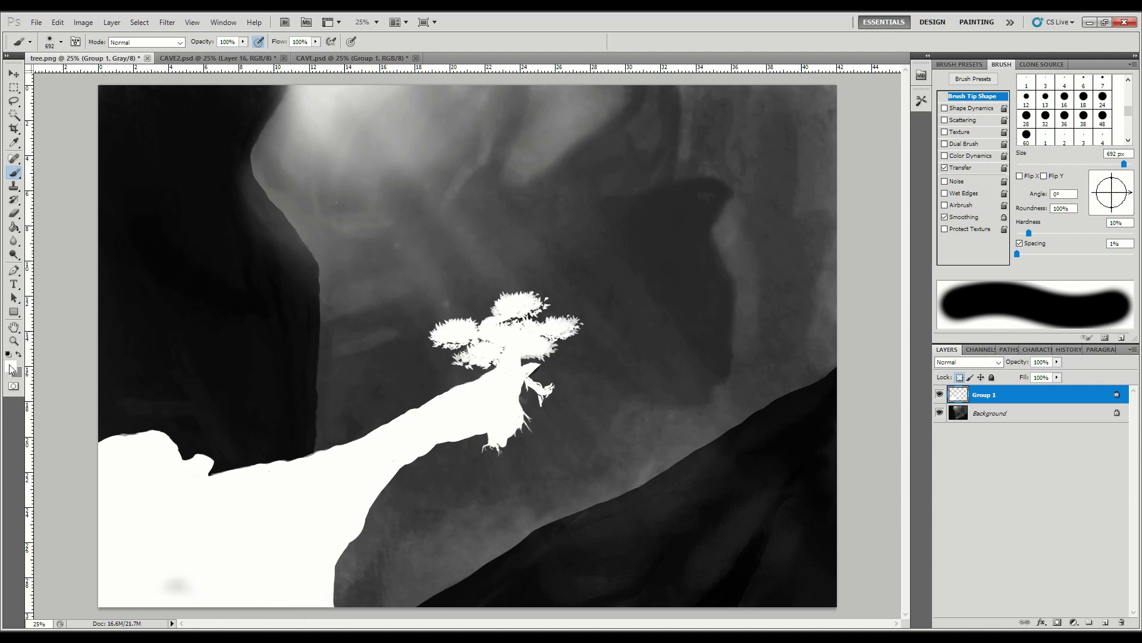
Step: Repaint the tree and upper trunk light grey, then select the Background layer
key("i")
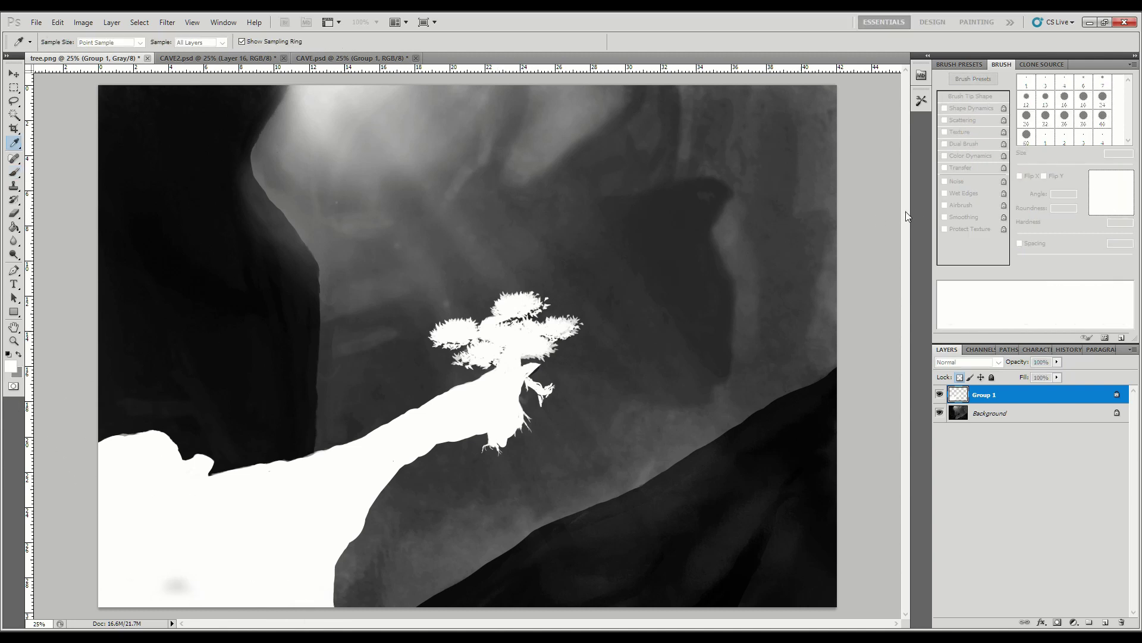
key("b")
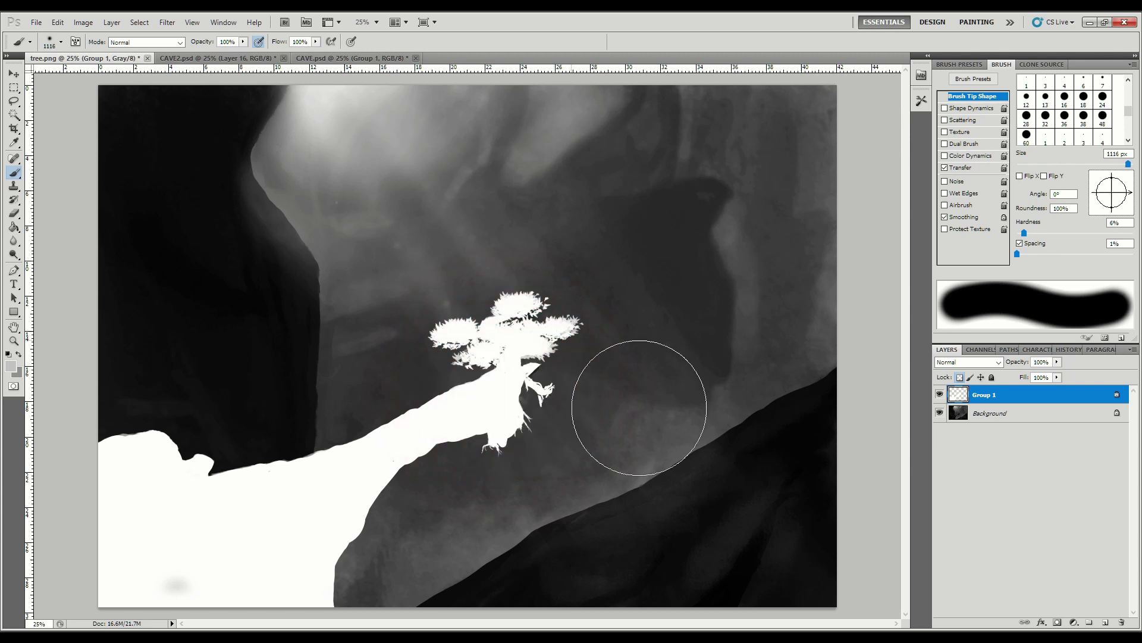
mouse_move(673, 324)
left_mouse_down()
mouse_move(530, 408)
mouse_move(492, 476)
mouse_move(387, 488)
left_mouse_up()
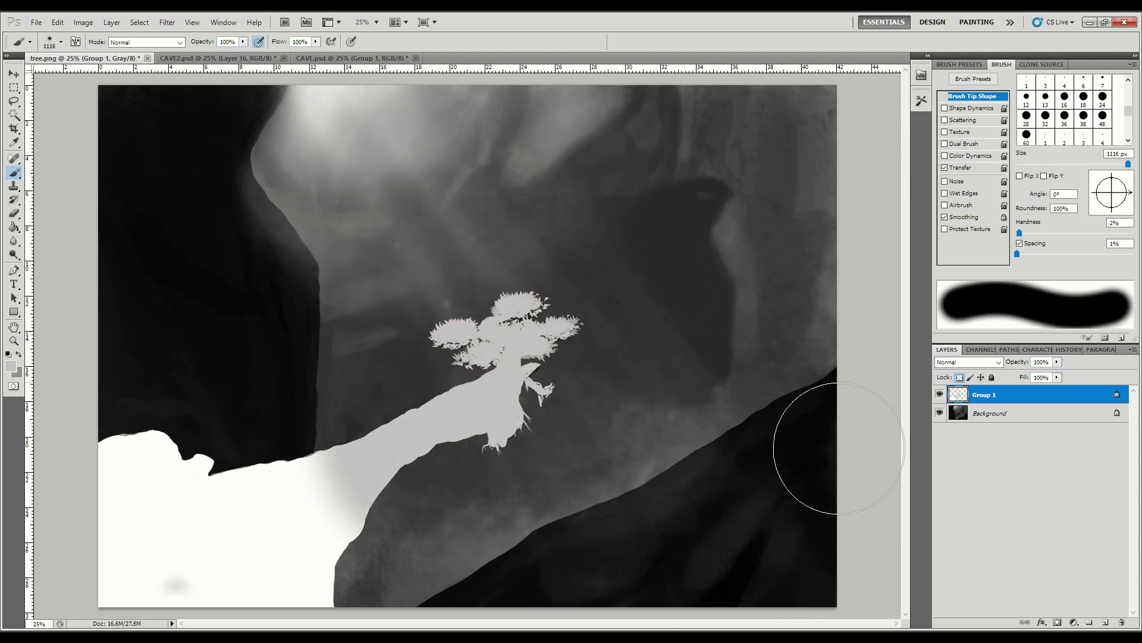
left_click(977, 415)
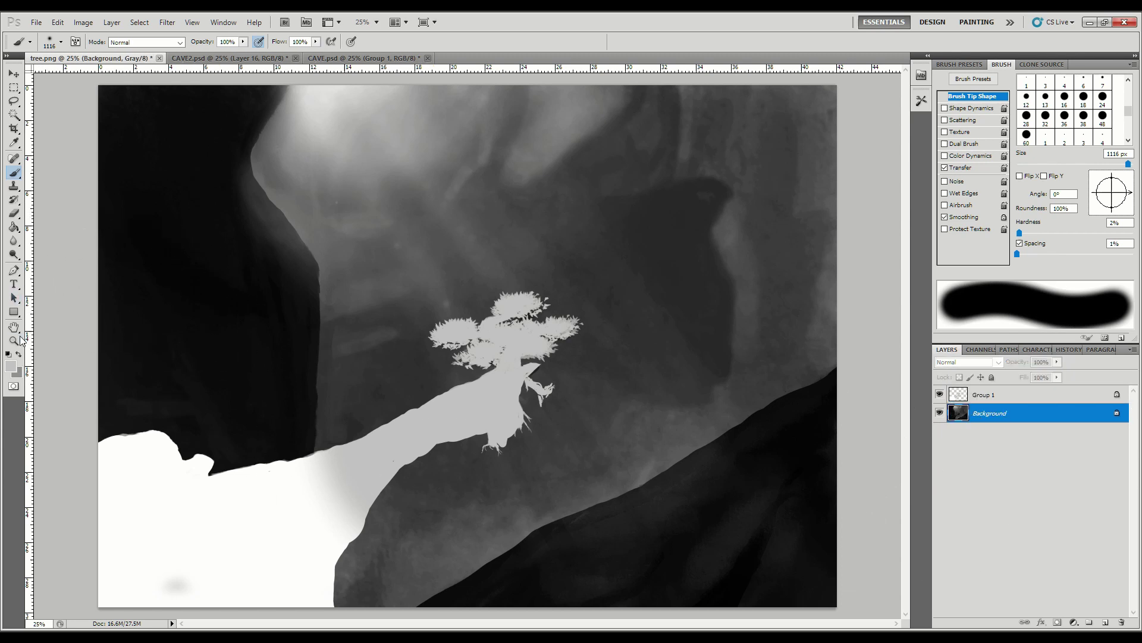
Step: Magic Wand-select the dark left cave wall, lower-right slope and remaining dark areas
left_click(14, 114)
left_click(281, 110)
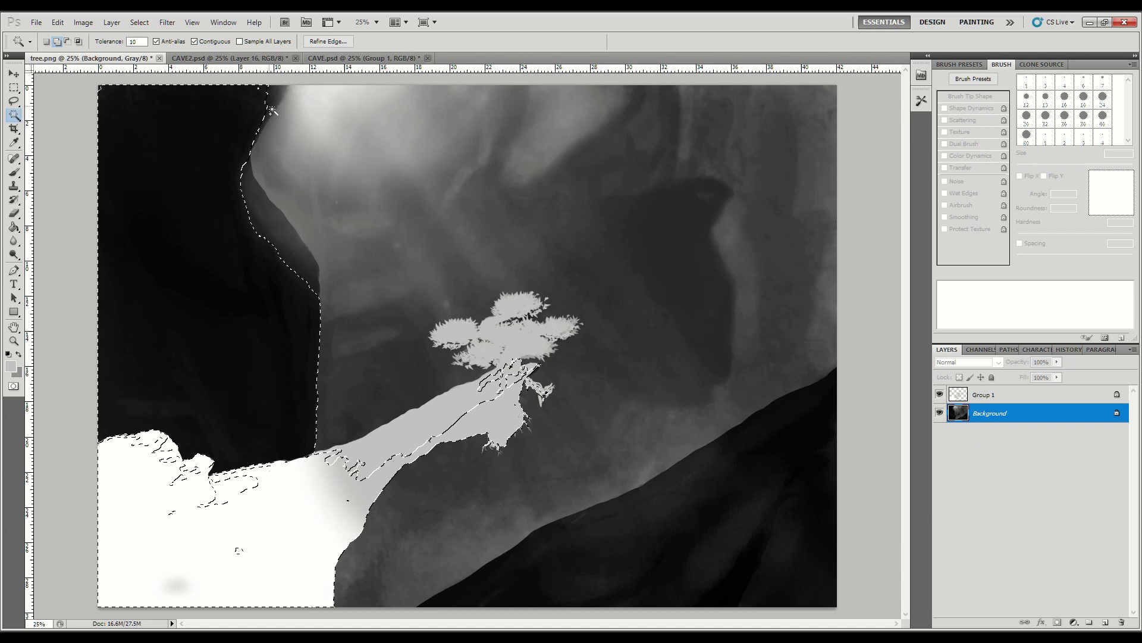
left_click(595, 536)
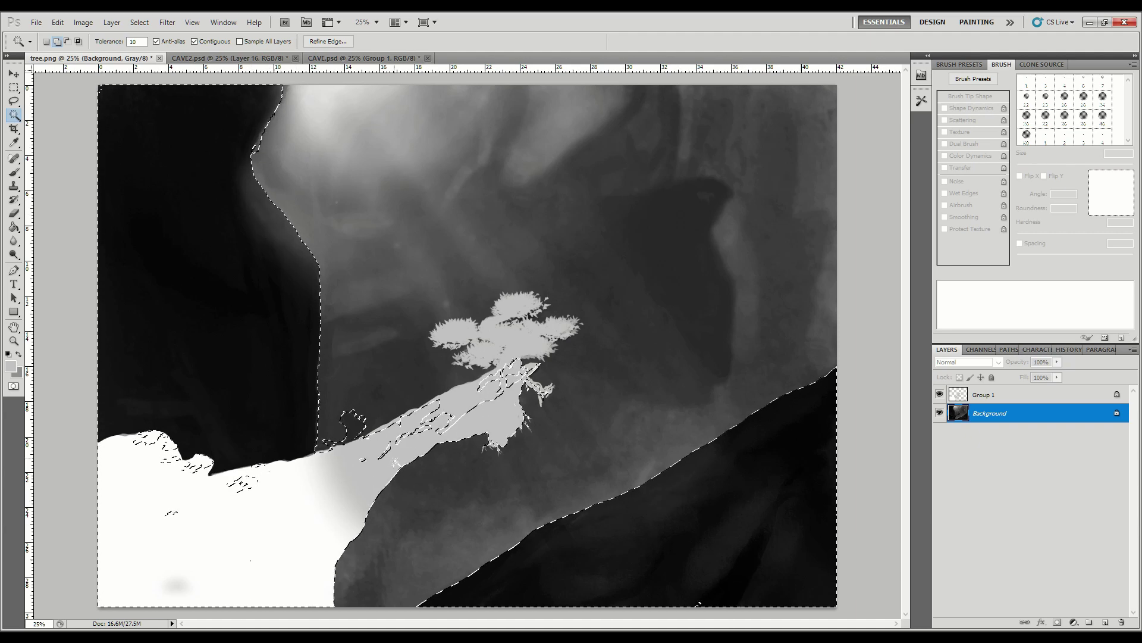
left_click(376, 422)
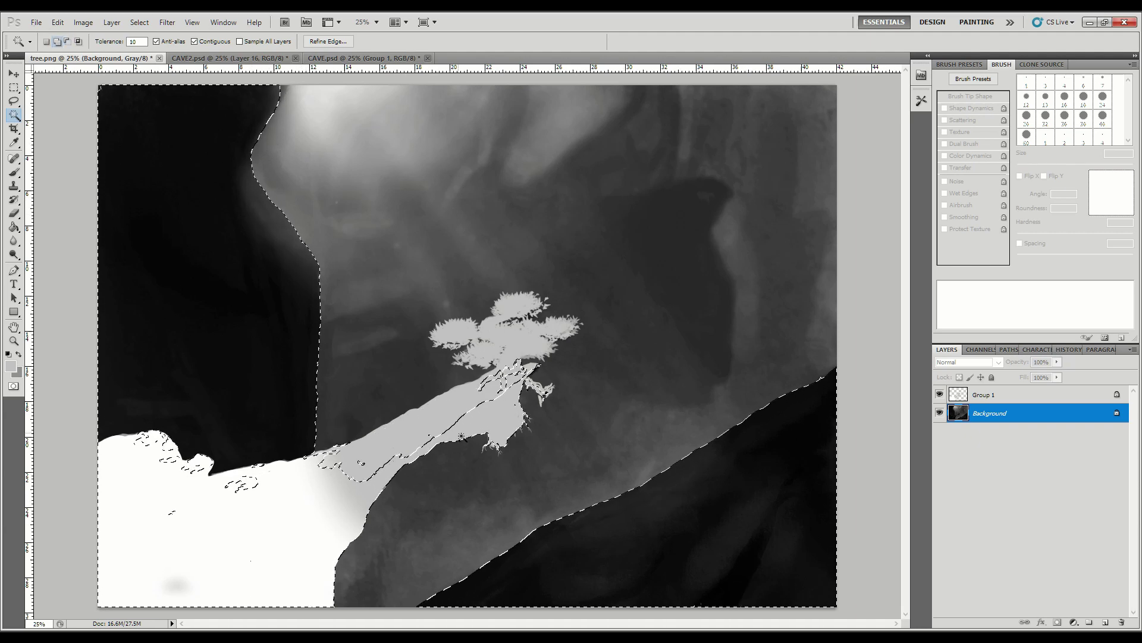
Step: Brush the selected wall and slope flat grey, darkening the left cave wall
key("b")
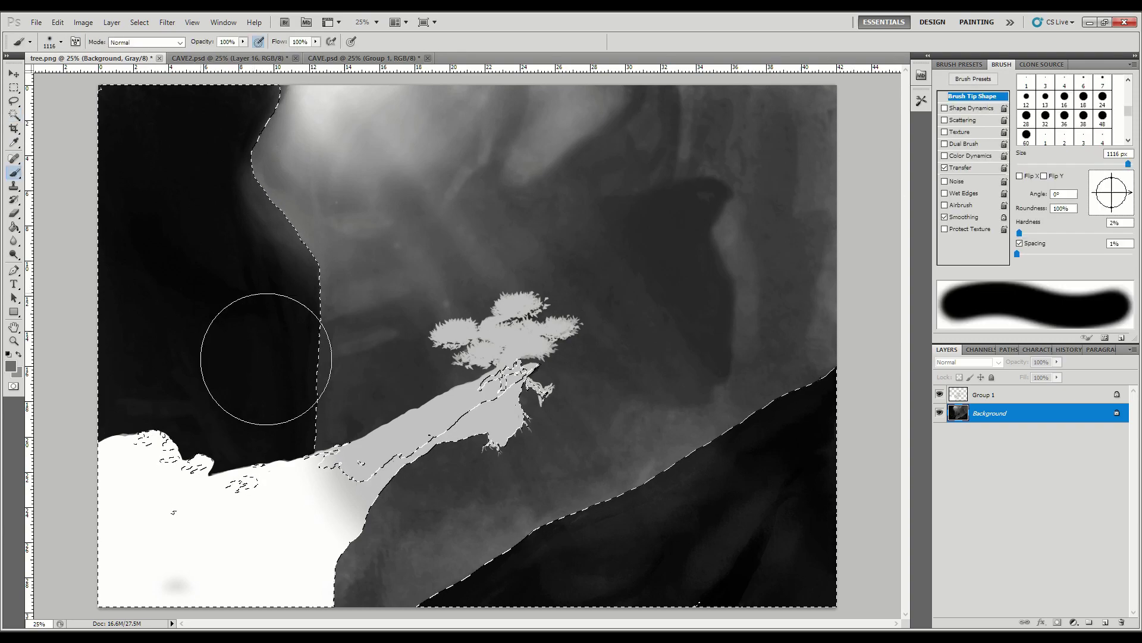
mouse_move(179, 179)
left_mouse_down()
mouse_move(320, 212)
mouse_move(332, 510)
left_mouse_up()
left_click(634, 559)
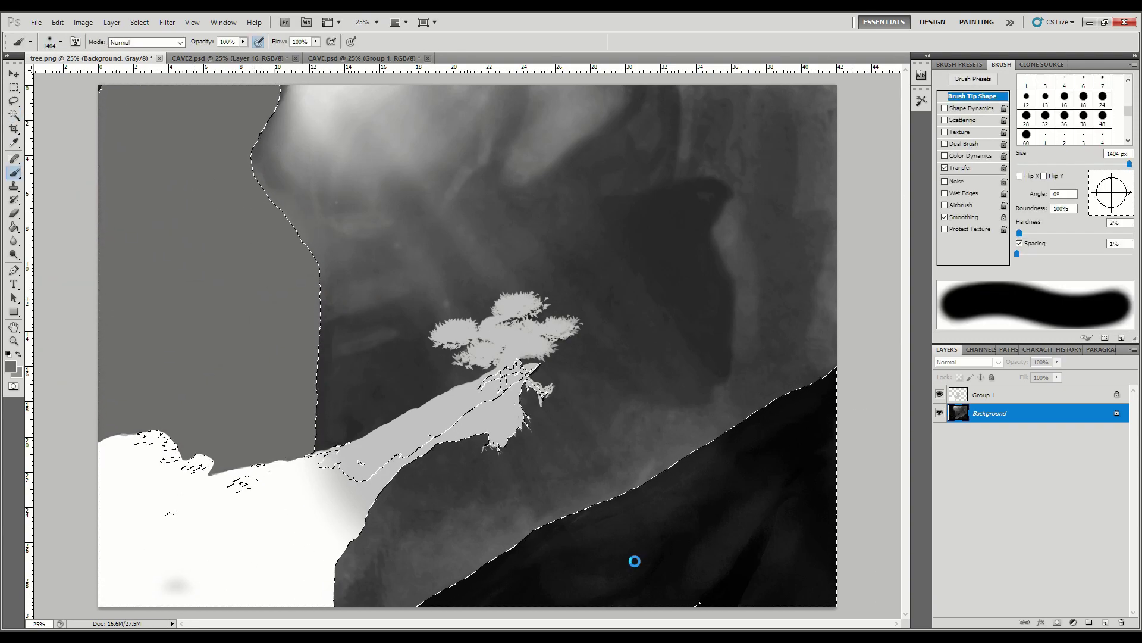
left_click(655, 304, "alt")
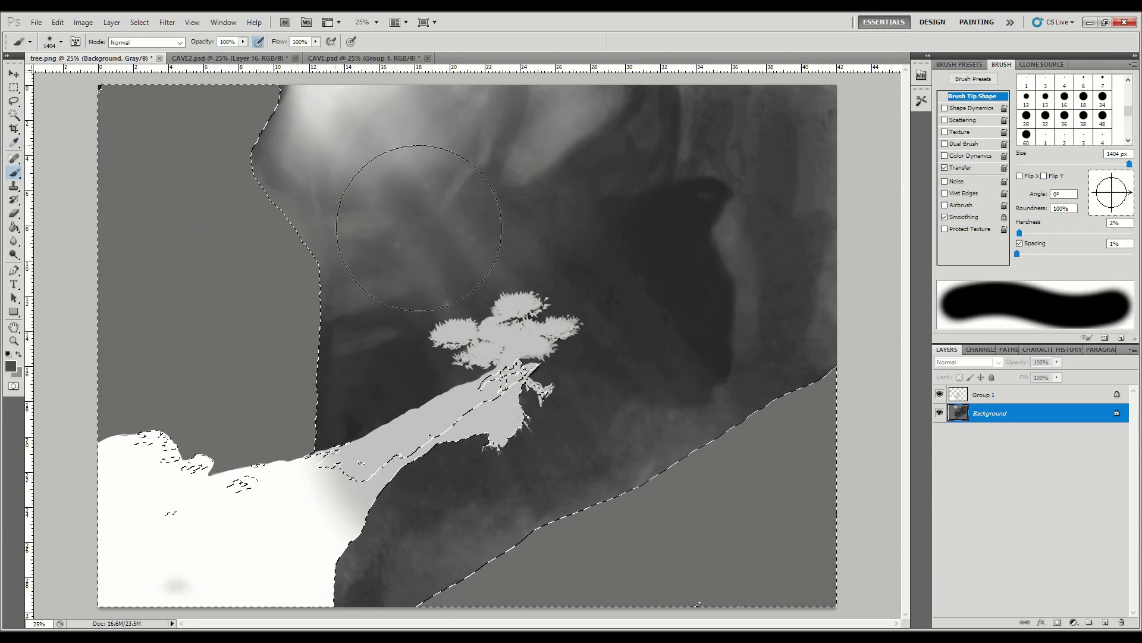
mouse_move(429, 232)
left_mouse_down()
mouse_move(179, 212)
mouse_move(142, 416)
left_mouse_up()
Step: Darken the lower-right slope, paint the distant cave background black, and deselect
mouse_move(855, 472)
left_mouse_down()
mouse_move(702, 619)
mouse_move(845, 604)
left_mouse_up()
left_click(8, 355)
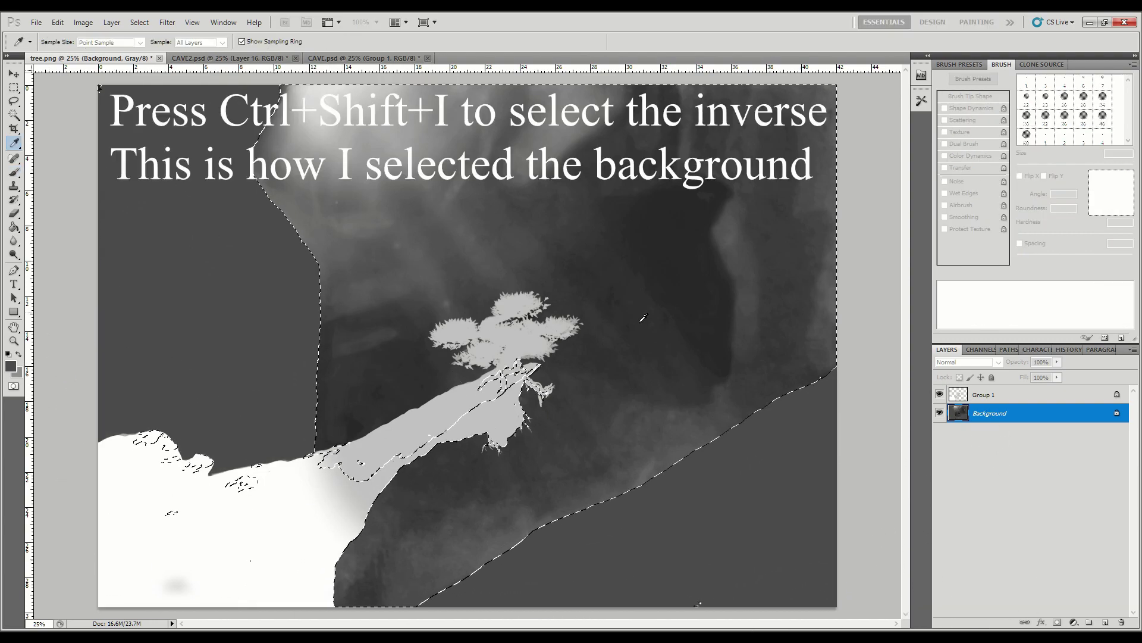
mouse_move(800, 231)
left_mouse_down()
mouse_move(454, 216)
mouse_move(890, 447)
mouse_move(459, 548)
mouse_move(464, 635)
left_mouse_up()
key("ctrl+d")
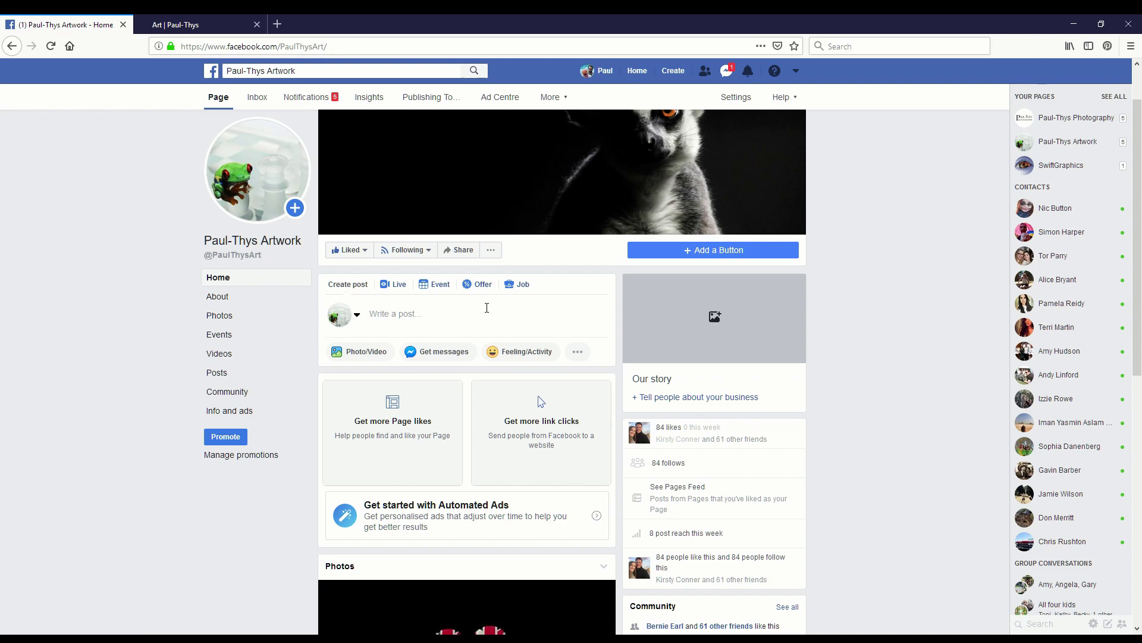
Step: Start a new Page post and upload the painting with its depth-map image
left_click(424, 322)
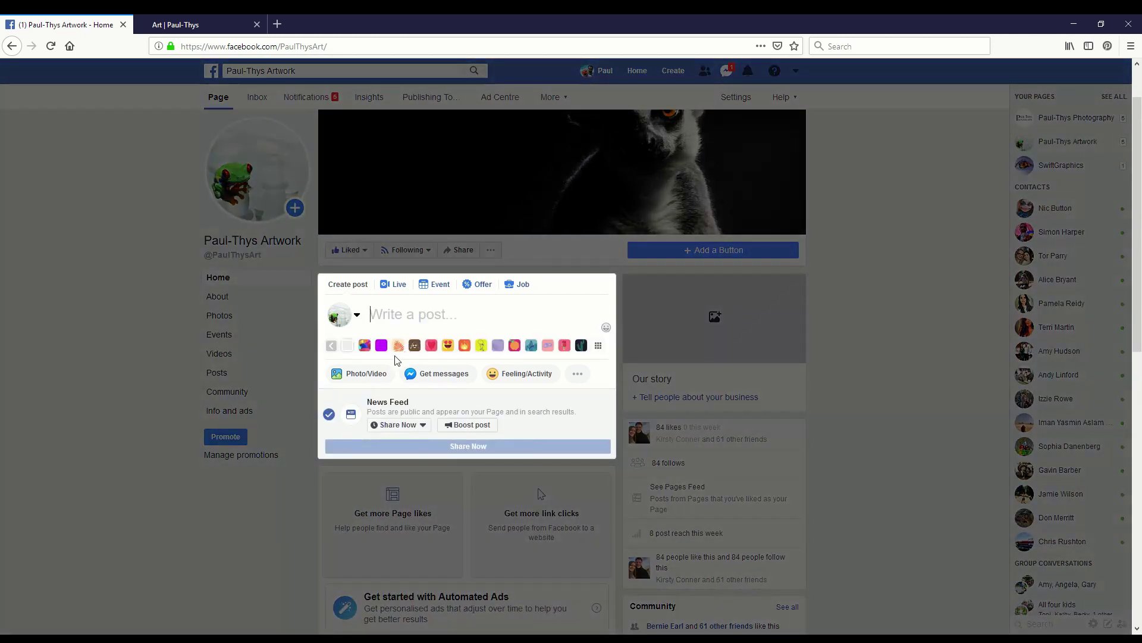
left_click(355, 373)
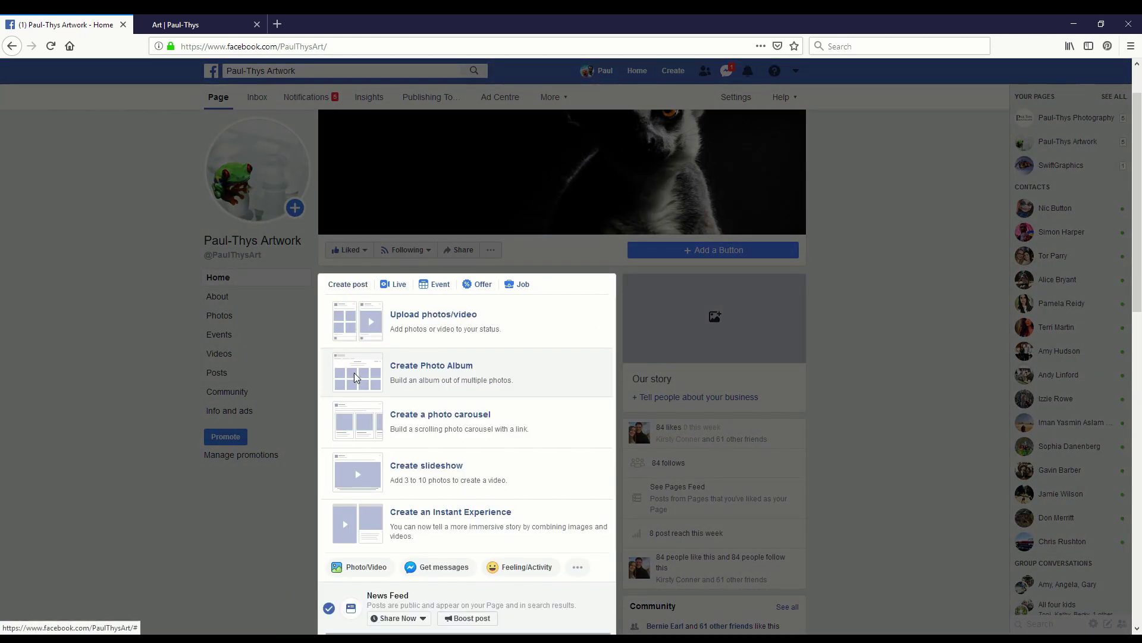
left_click(360, 326)
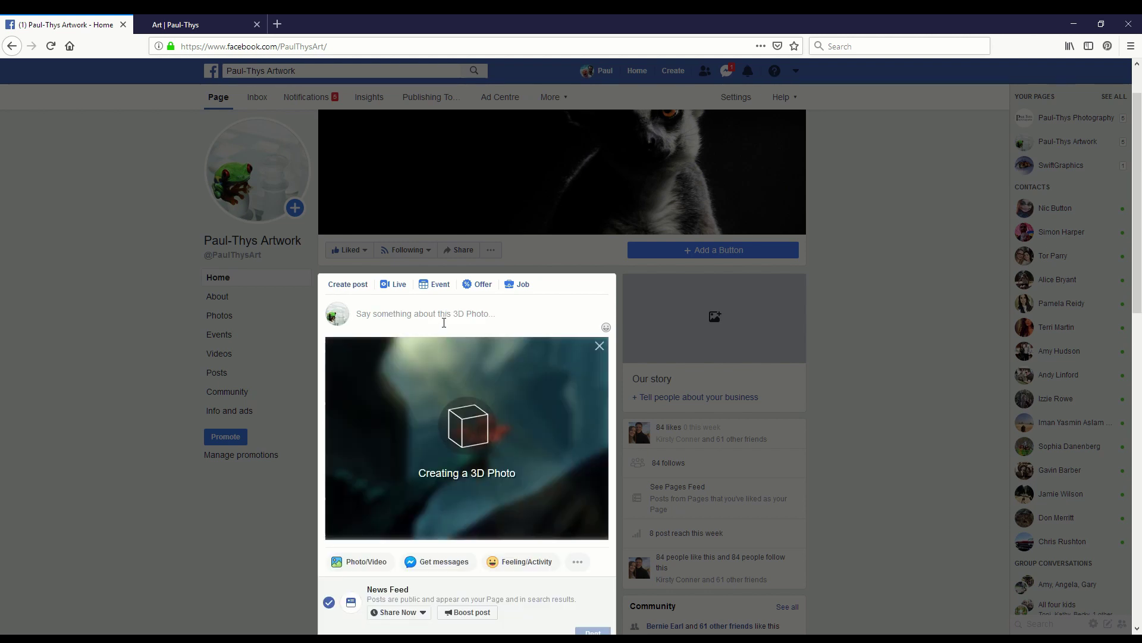
Step: Caption the post 'Here is my latest 3D pic let me know what you think!' and publish it
type("Here is my")
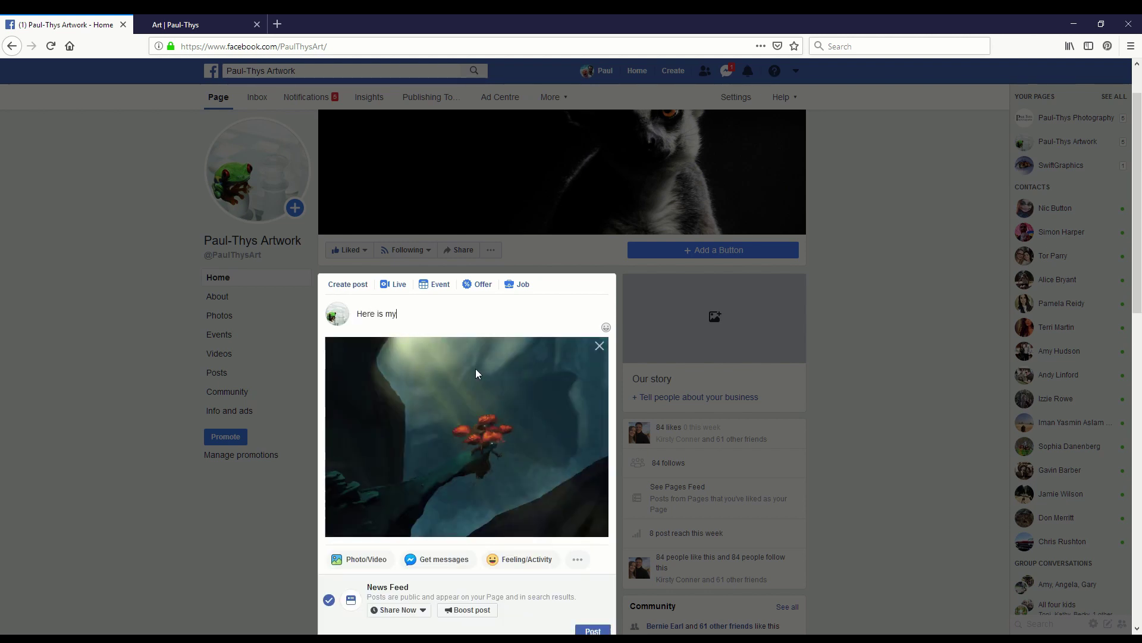
type(" latest 3D pic let me kno")
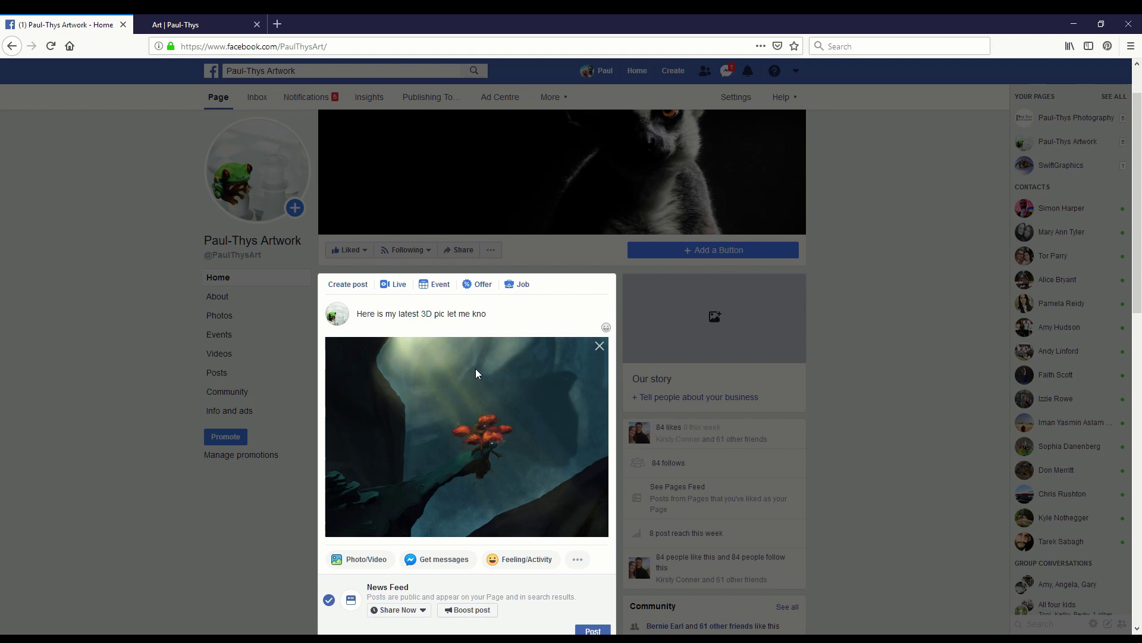
type("w what you think!")
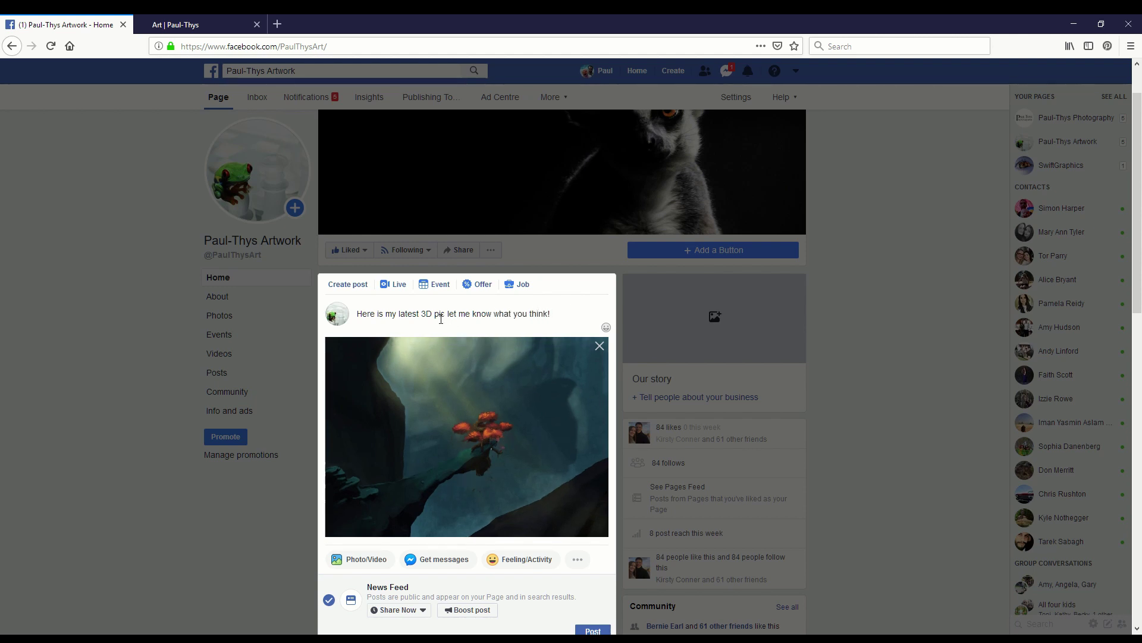
scroll(619, 446, "down", 2)
scroll(541, 388, "down", 2)
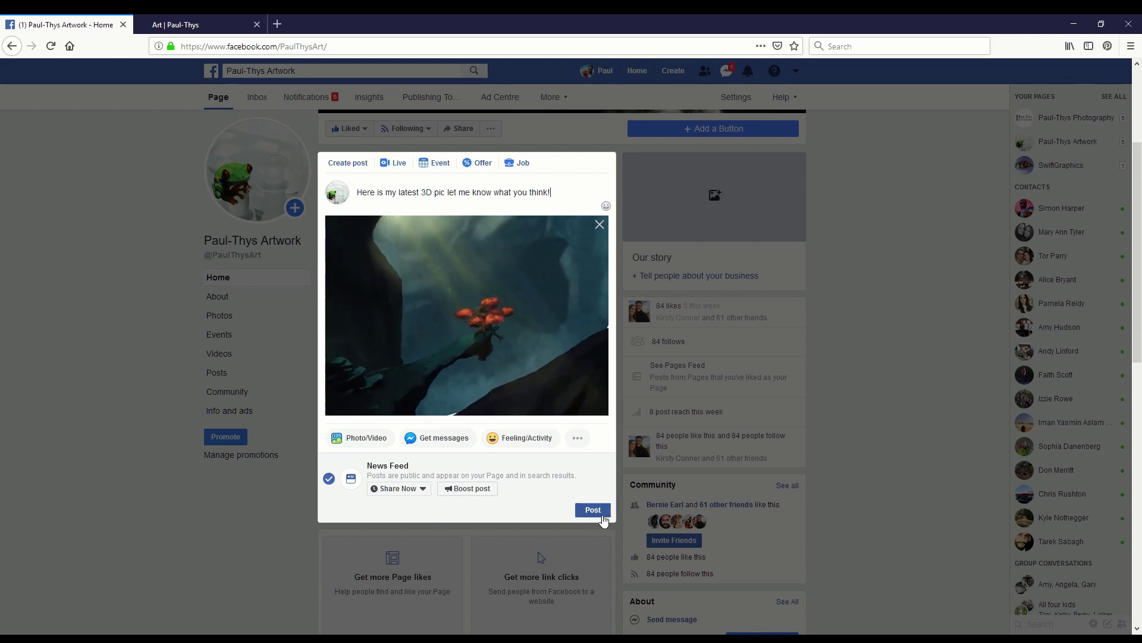
left_click(604, 520)
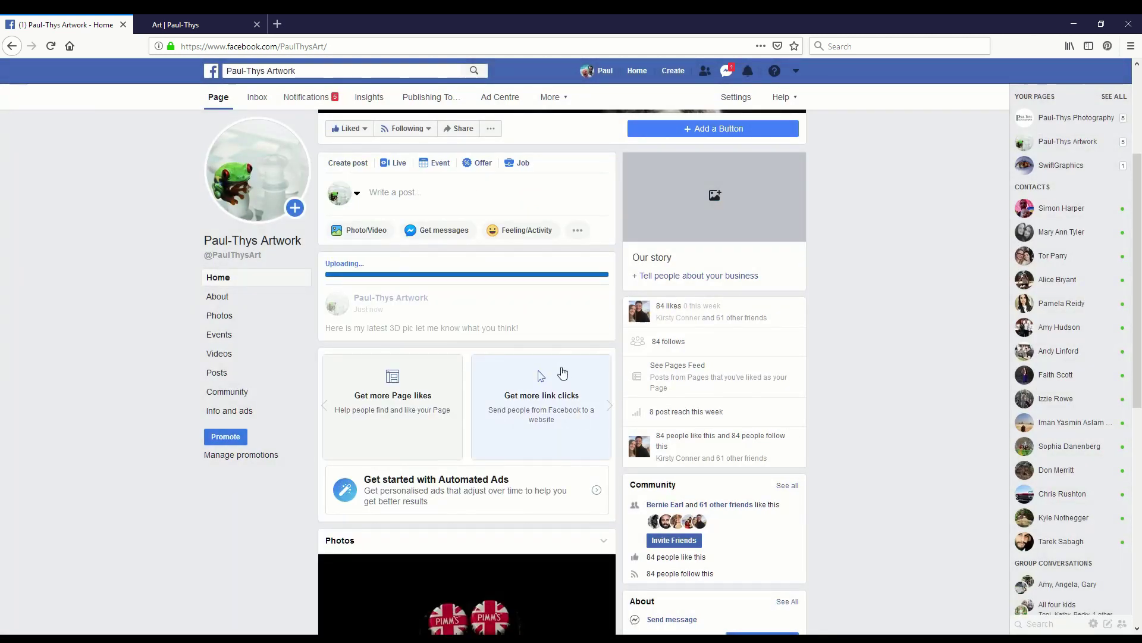